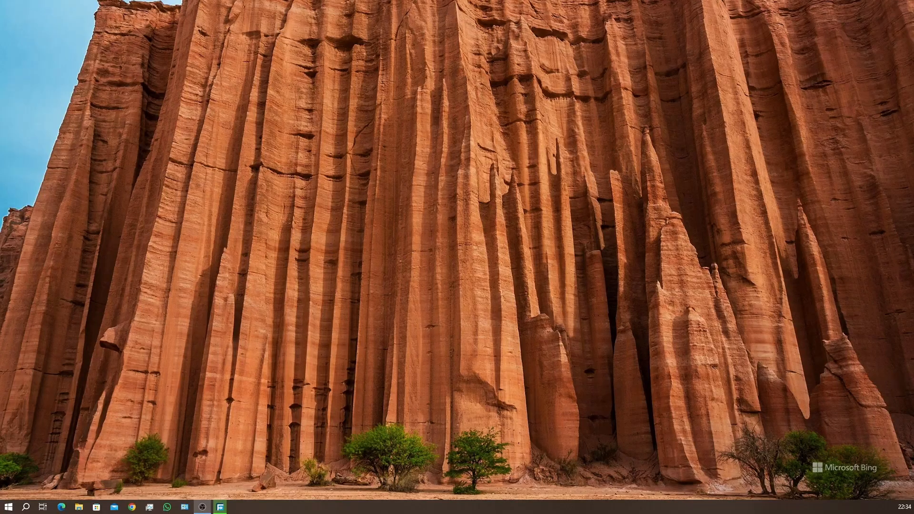
Switch to Chrome, search Google for "virtualbox download", and open the Downloads page on virtualbox.org.
click(132, 507)
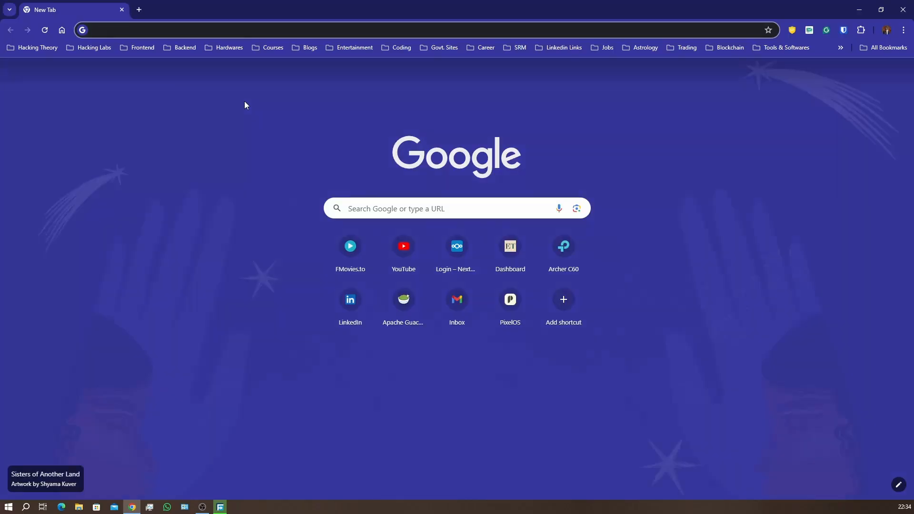
text(virtualbox)
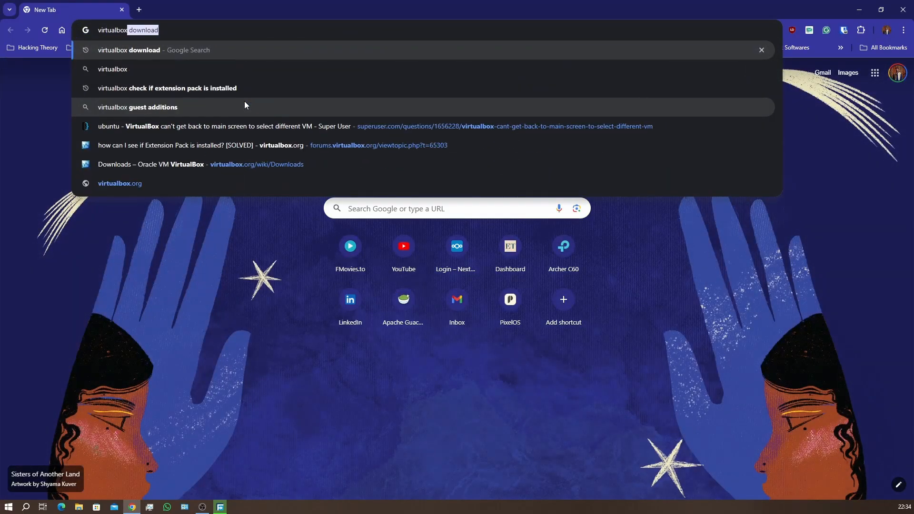
key(Return)
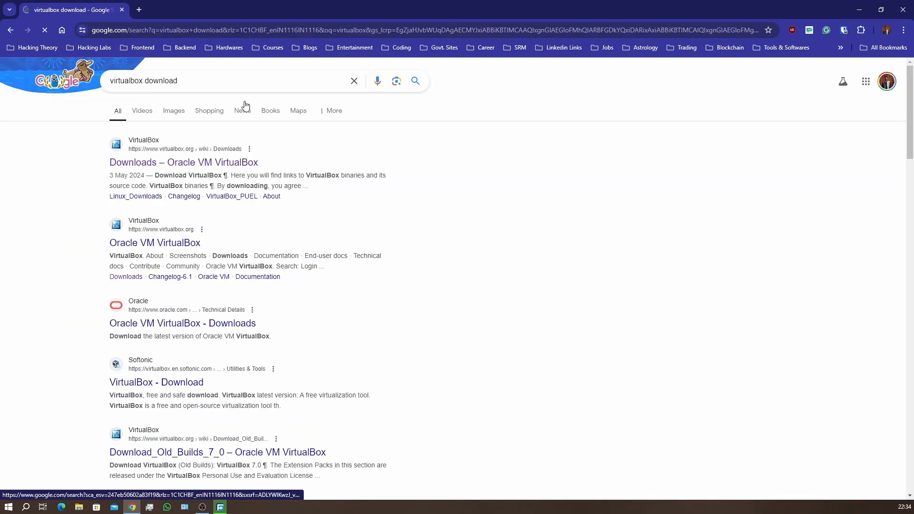
click(209, 163)
Request the VirtualBox 7.0.20 package for Windows hosts and skip the duplicate download in Free Download Manager.
double_click(328, 217)
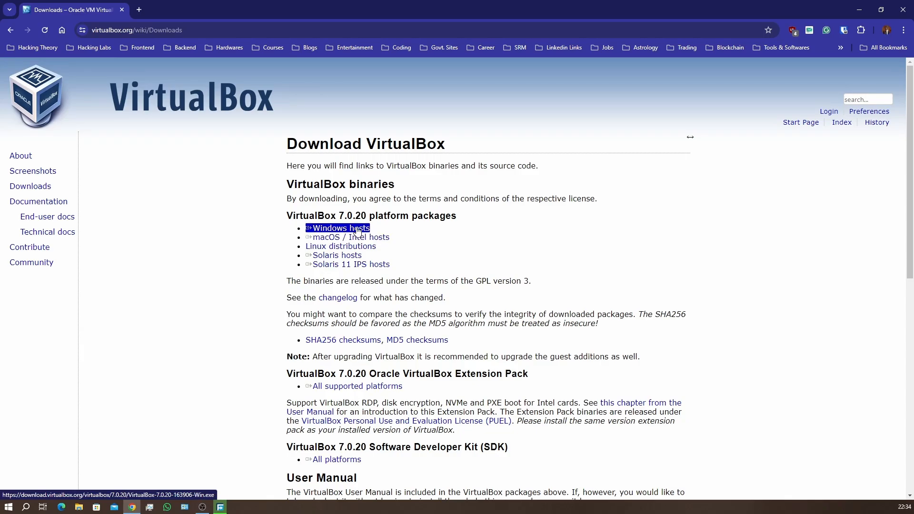
click(346, 231)
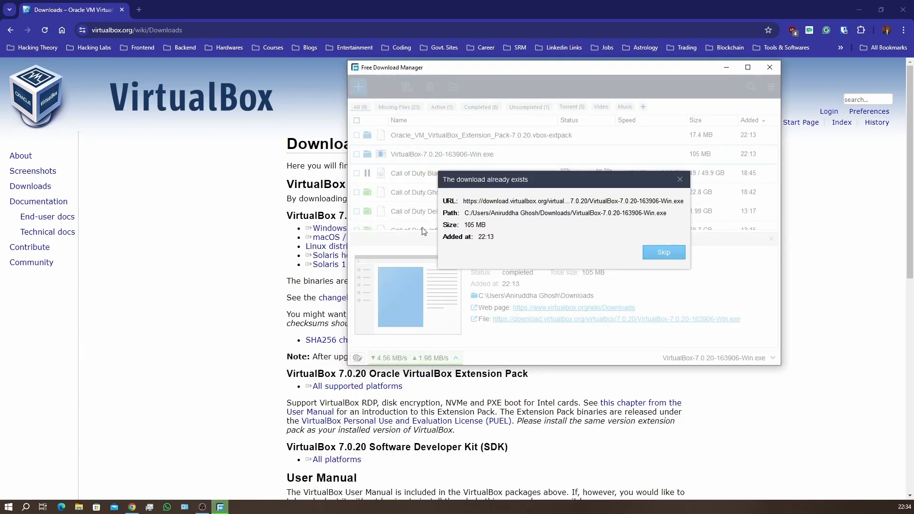
click(676, 254)
click(774, 67)
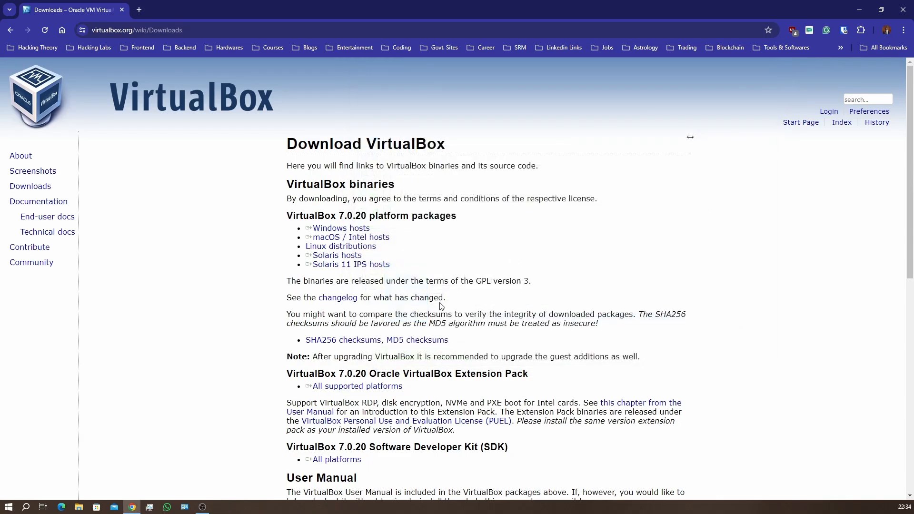
Request the VirtualBox 7.0.20 Extension Pack for all supported platforms and skip the duplicate download.
scroll(440, 306, down, 2)
scroll(372, 194, up, 1)
scroll(373, 195, up, 1)
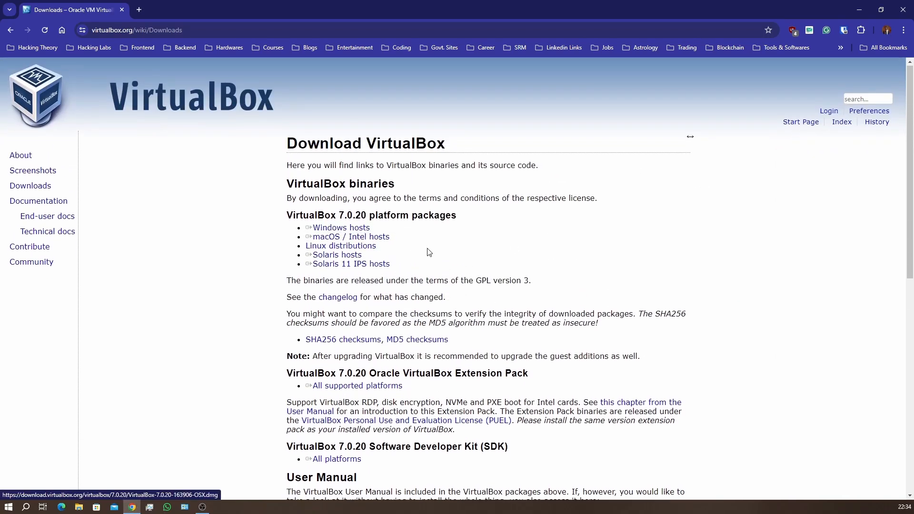
scroll(363, 238, down, 2)
click(363, 244)
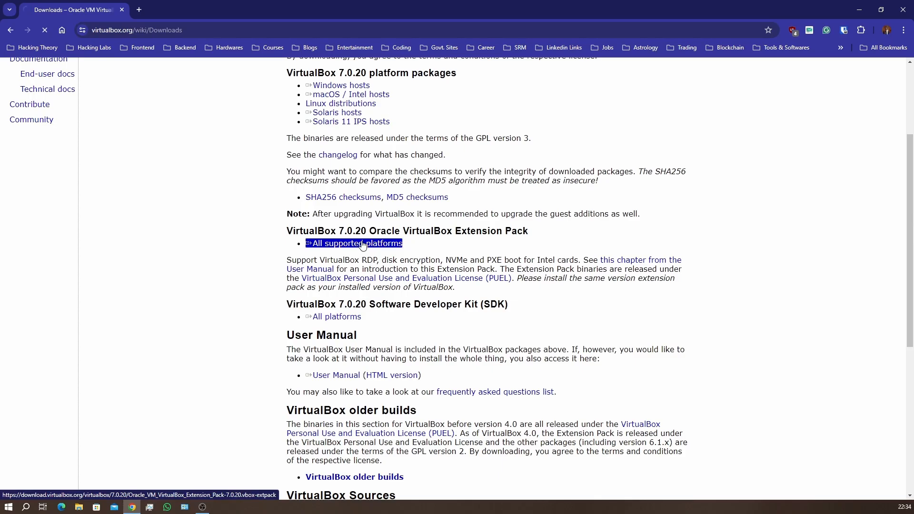
click(665, 251)
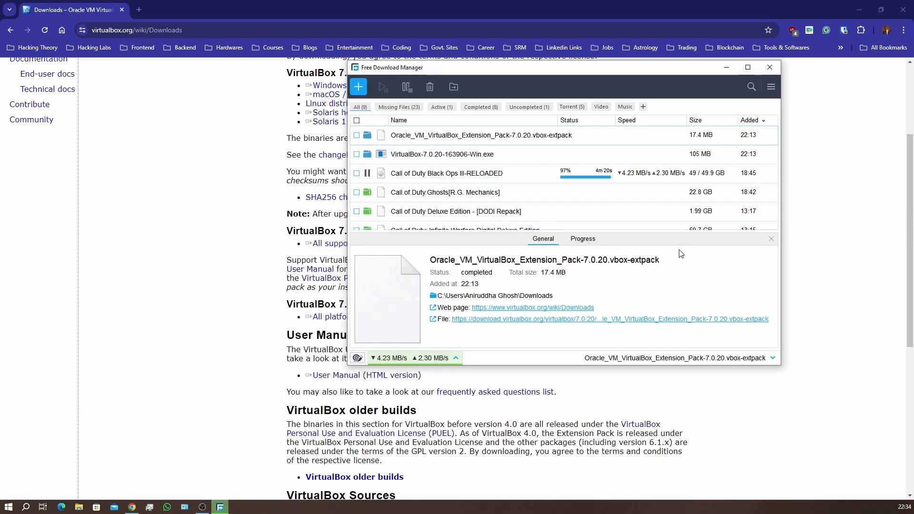
click(768, 68)
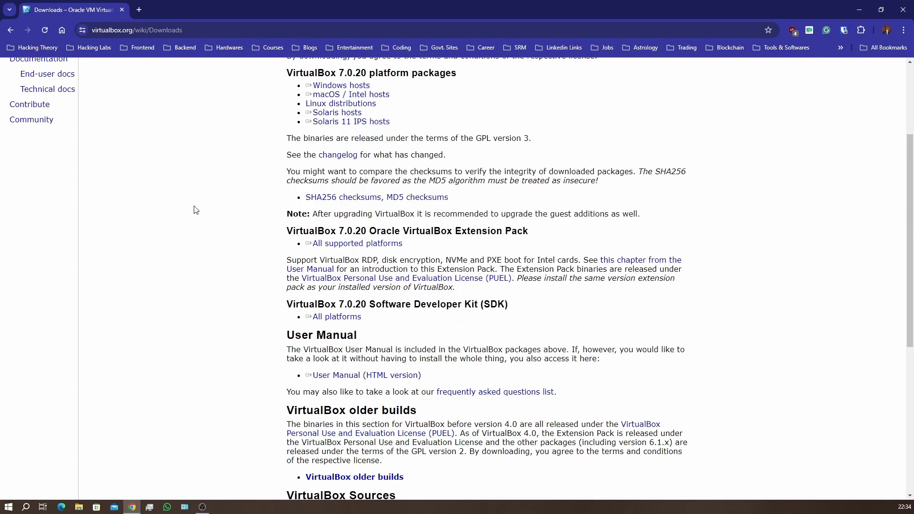
scroll(168, 231, up, 1)
scroll(168, 231, up, 2)
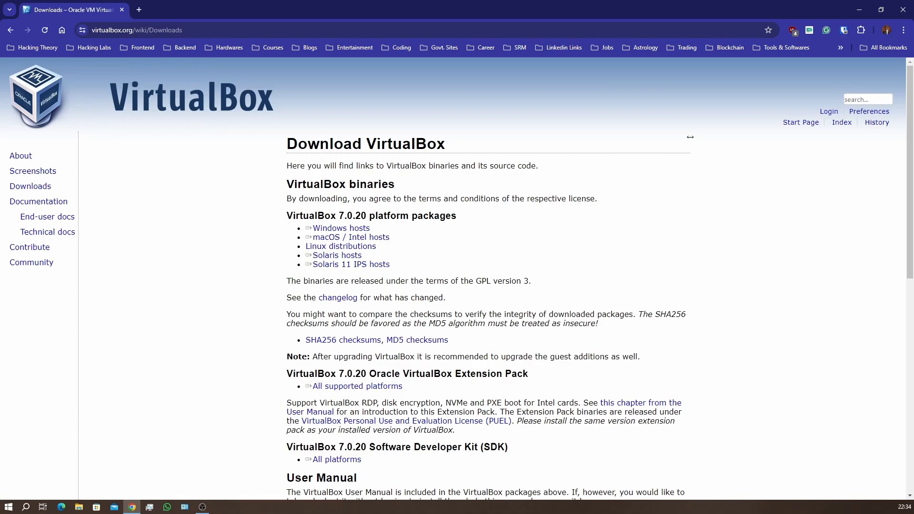
Switch to File Explorer and launch the installer VirtualBox-7.0.20-163906-Win.exe from the Downloads folder.
key(super+e)
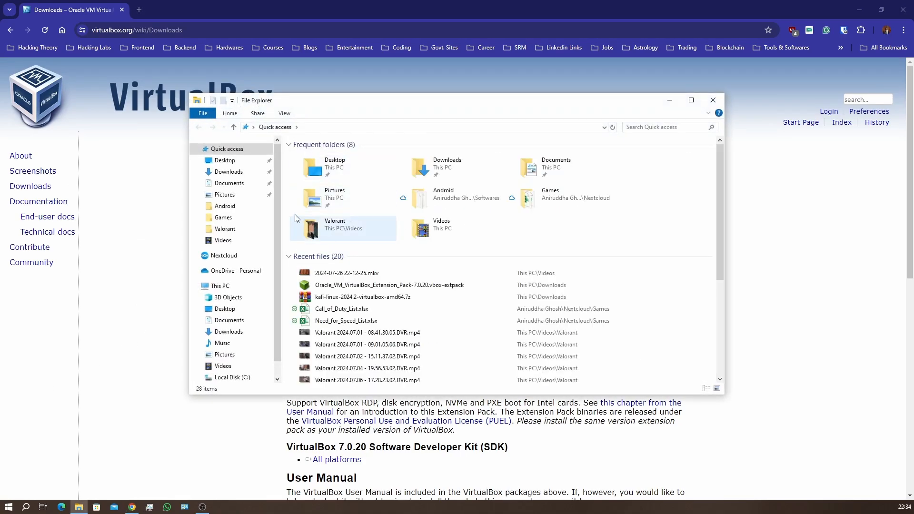
click(233, 172)
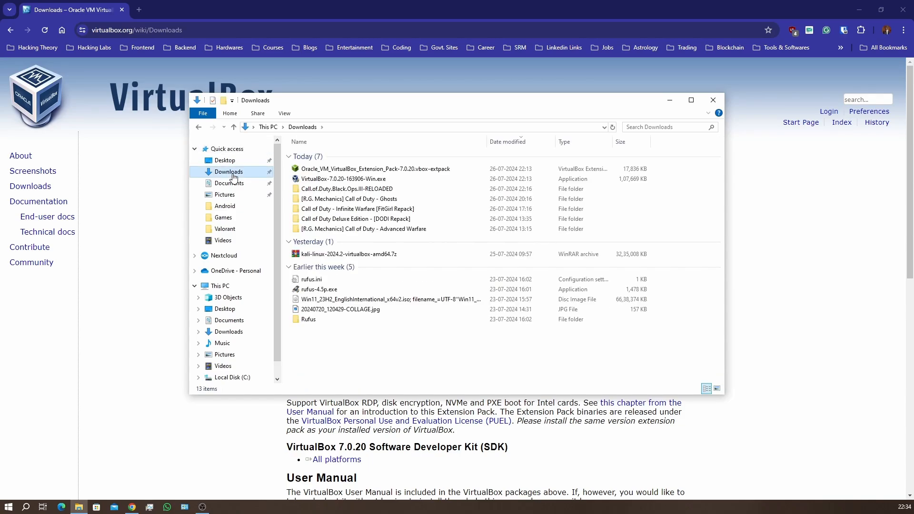
click(383, 171)
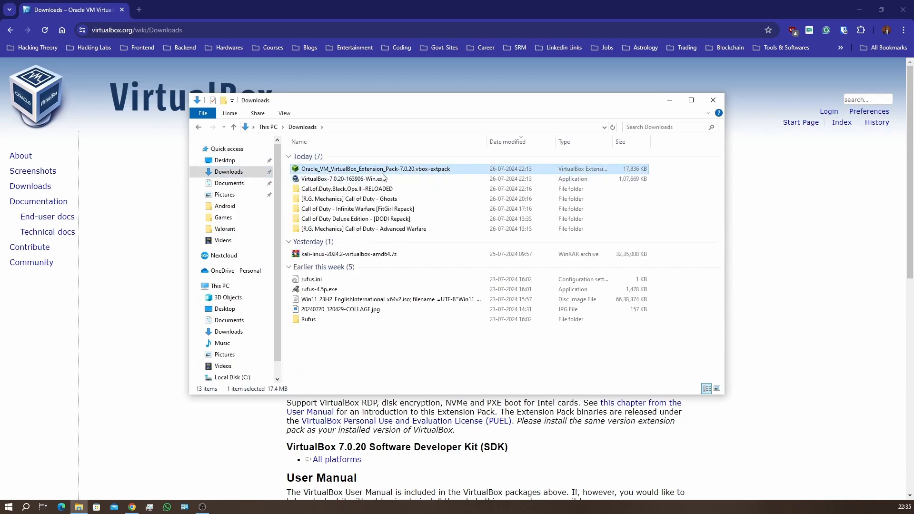
ctrl+click(384, 180)
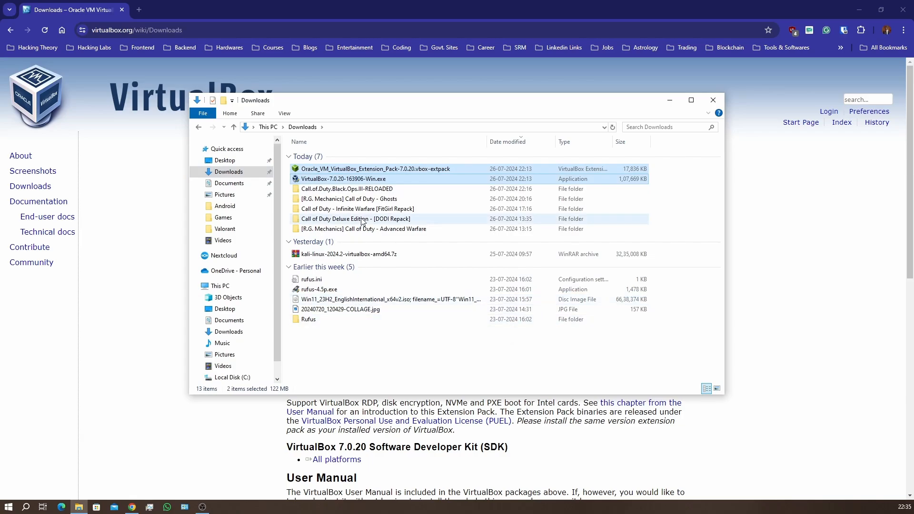
click(336, 180)
double_click(337, 180)
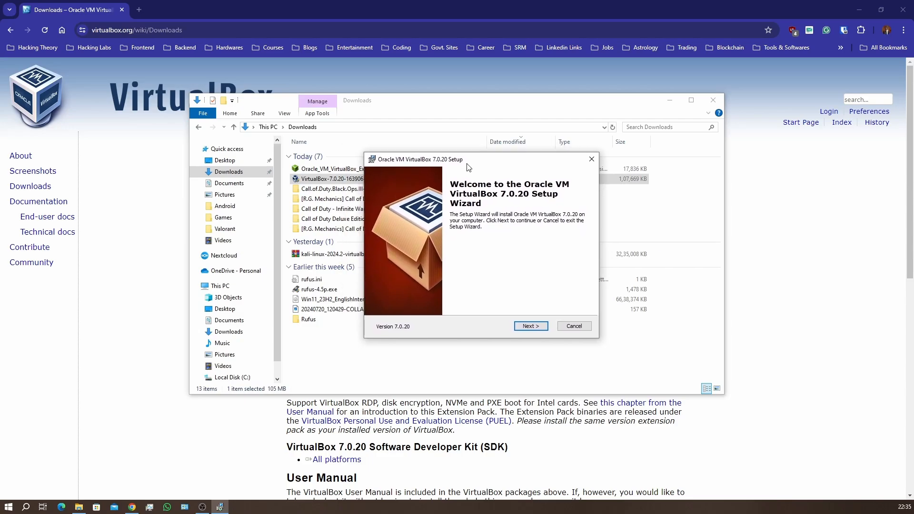
Install VirtualBox 7.0.20 with the default features, location and shortcut options, accepting the network interface and missing Python dependency warnings.
click(530, 328)
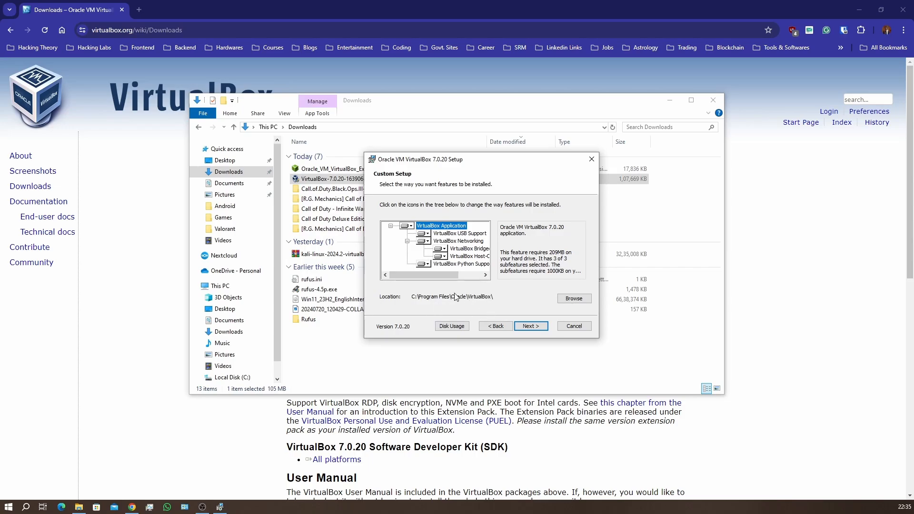
click(536, 328)
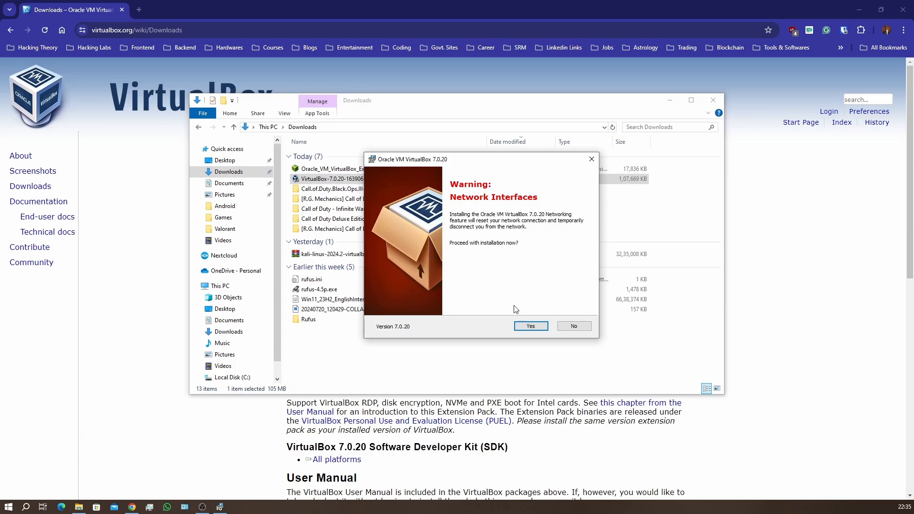
click(527, 326)
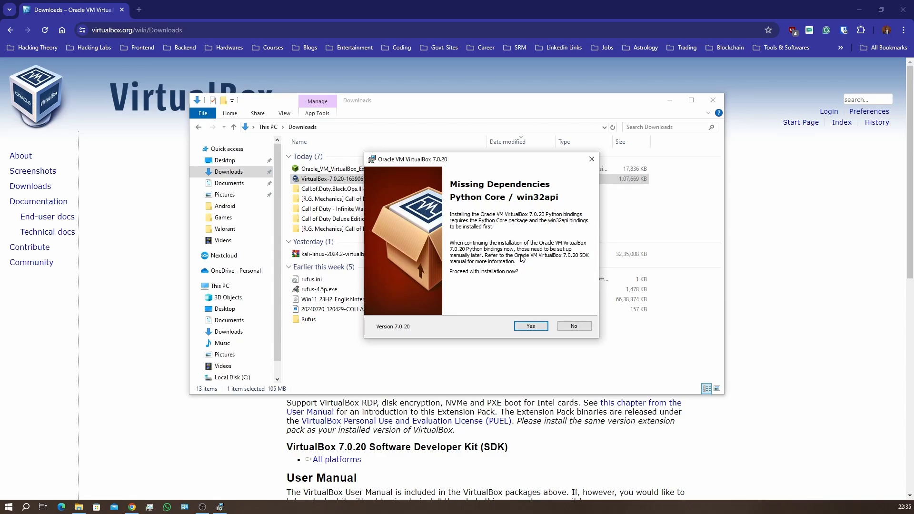
click(532, 329)
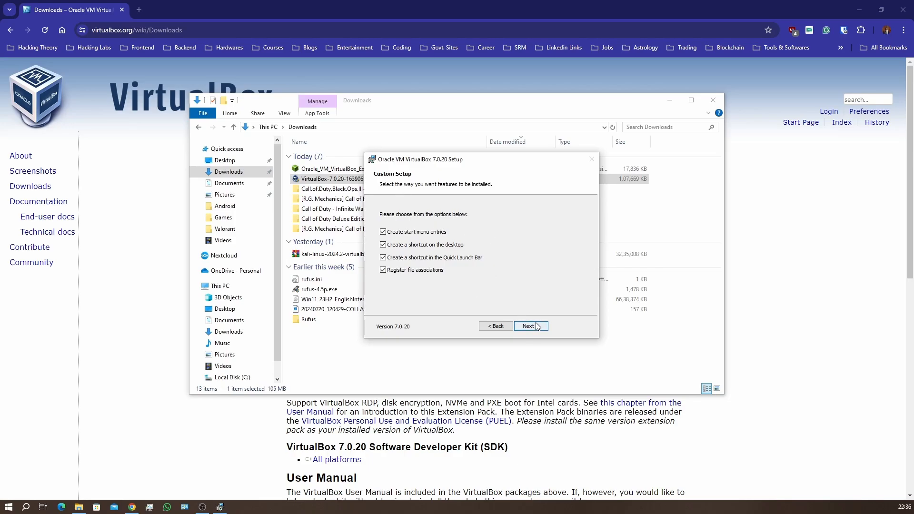
click(536, 327)
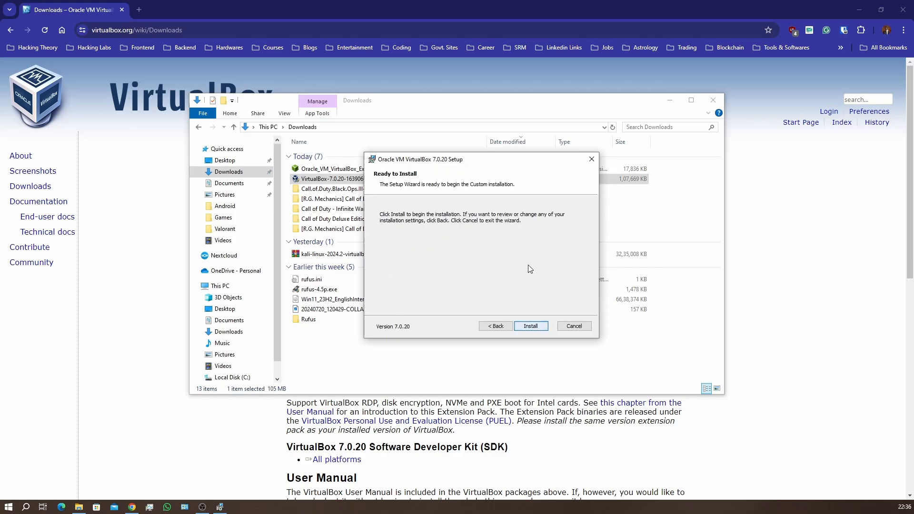
click(537, 326)
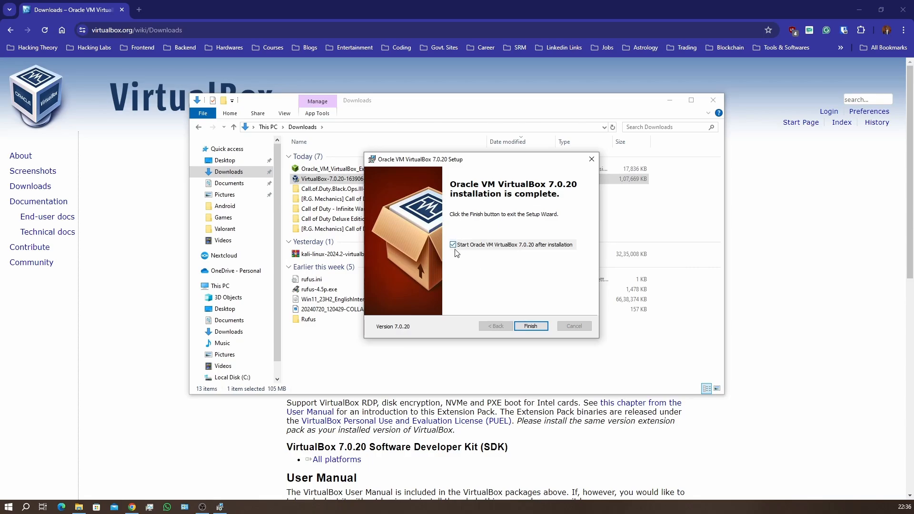
Finish the setup with VirtualBox set to start after installation, and clear the File Explorer window away from the VirtualBox Manager.
click(531, 327)
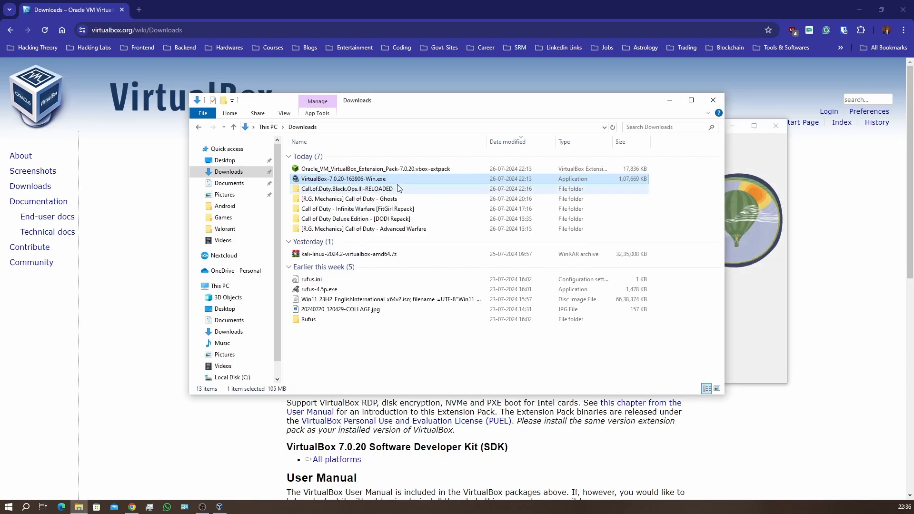
click(670, 100)
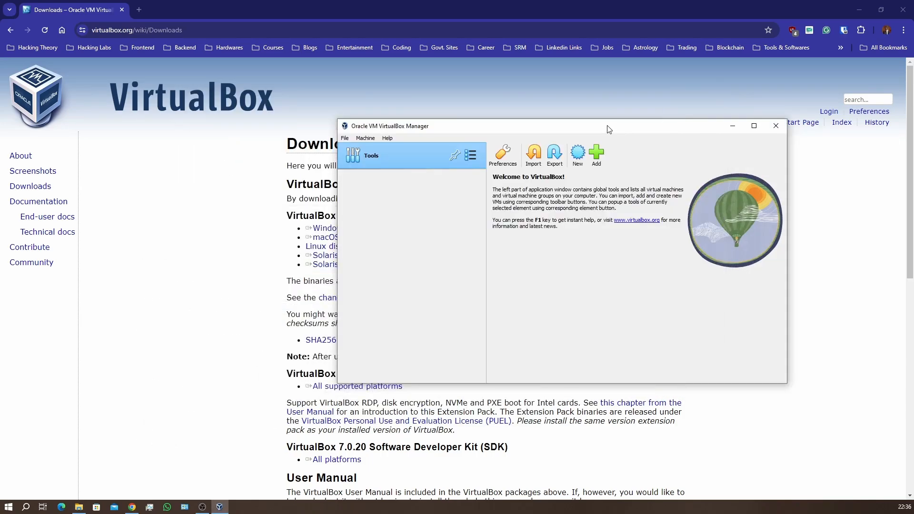
drag(610, 126, 573, 124)
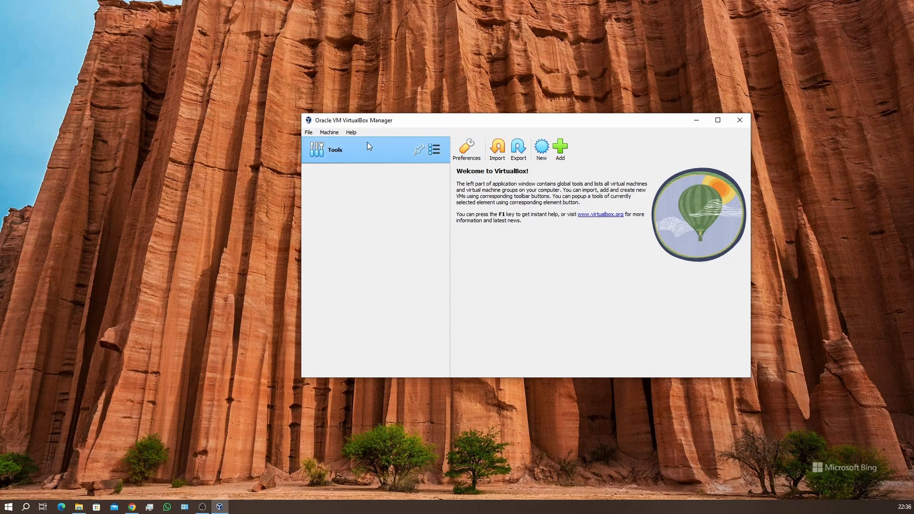
Show the Extensions tool in VirtualBox Manager and return to the Welcome page.
click(435, 150)
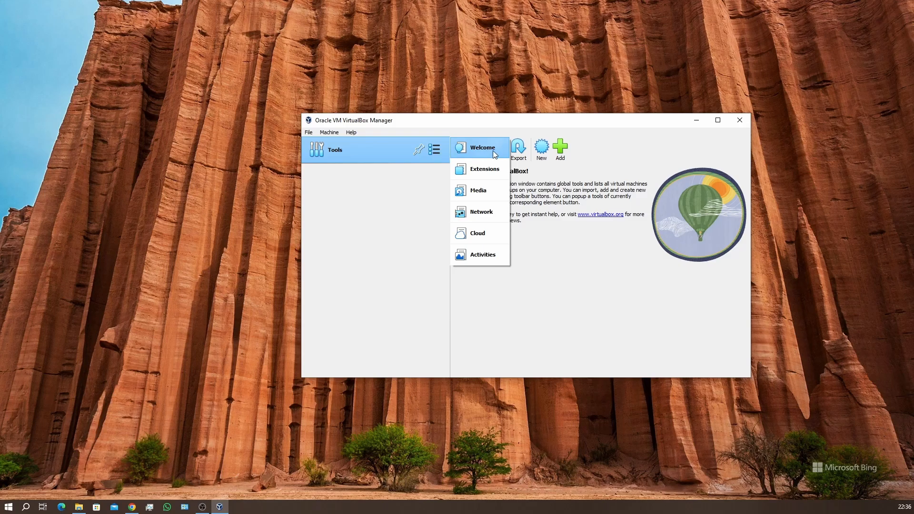
click(489, 169)
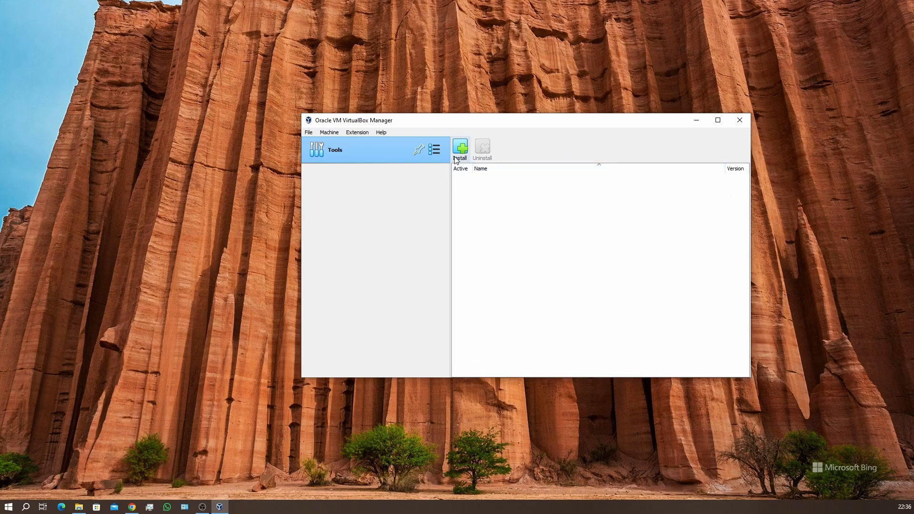
click(438, 150)
click(464, 151)
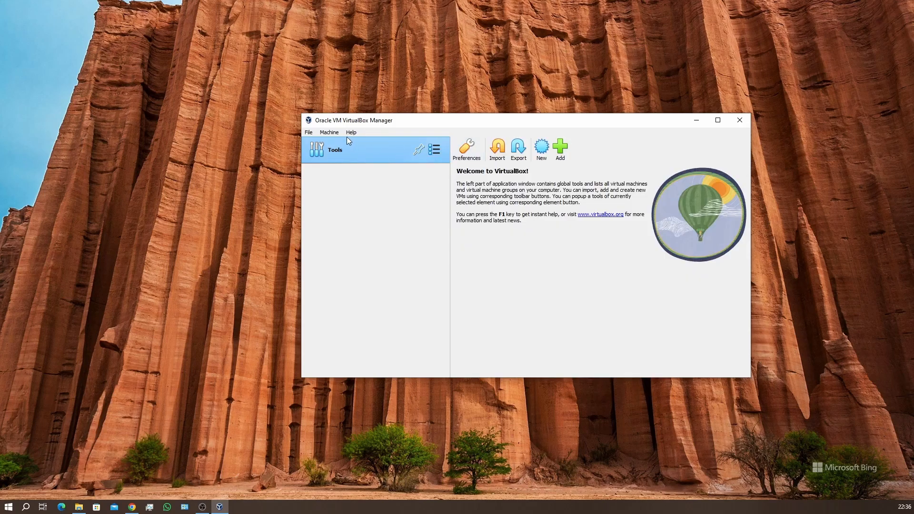
click(309, 133)
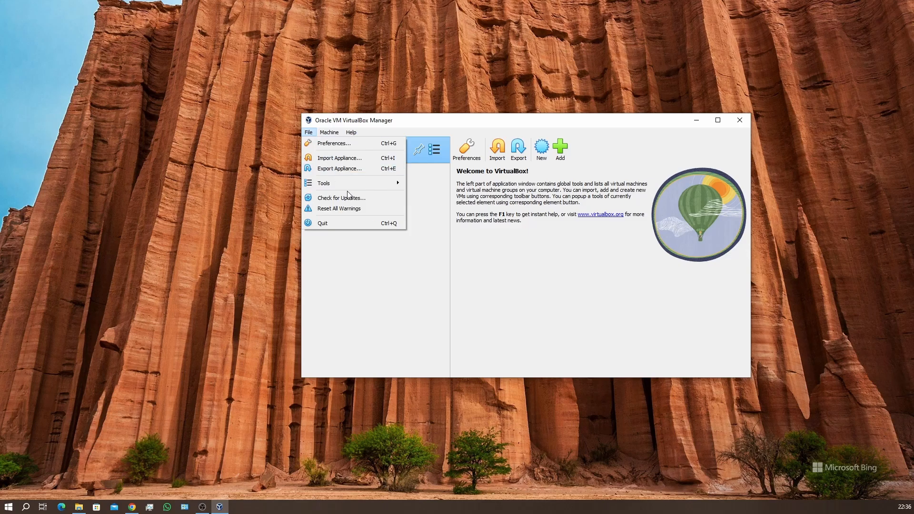
mouse_move(373, 183)
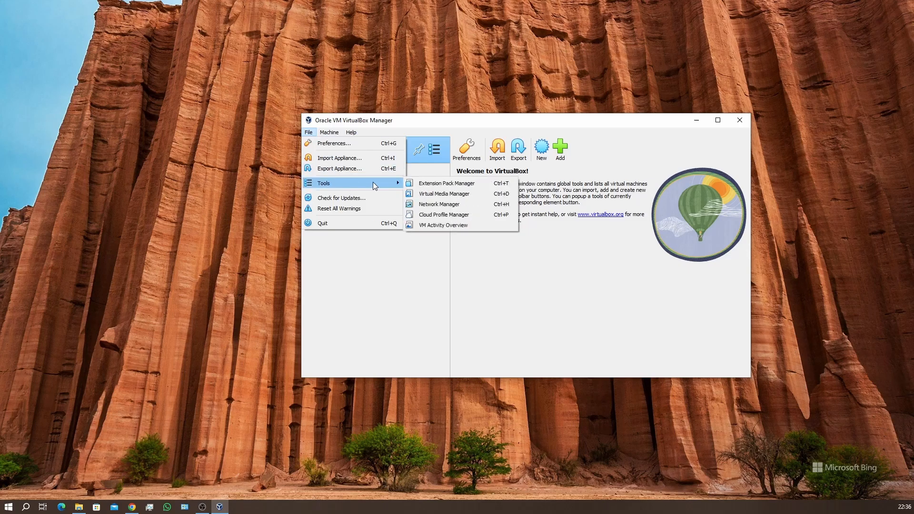
click(429, 186)
click(460, 149)
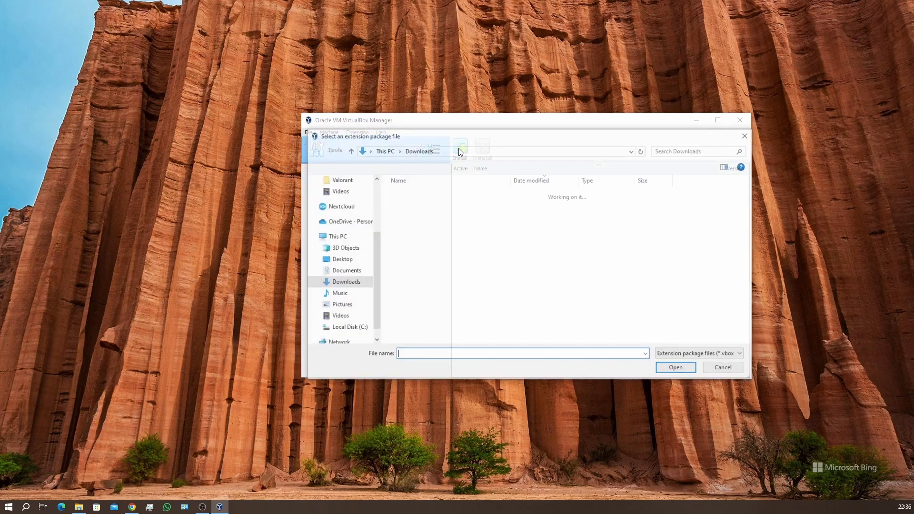
click(431, 208)
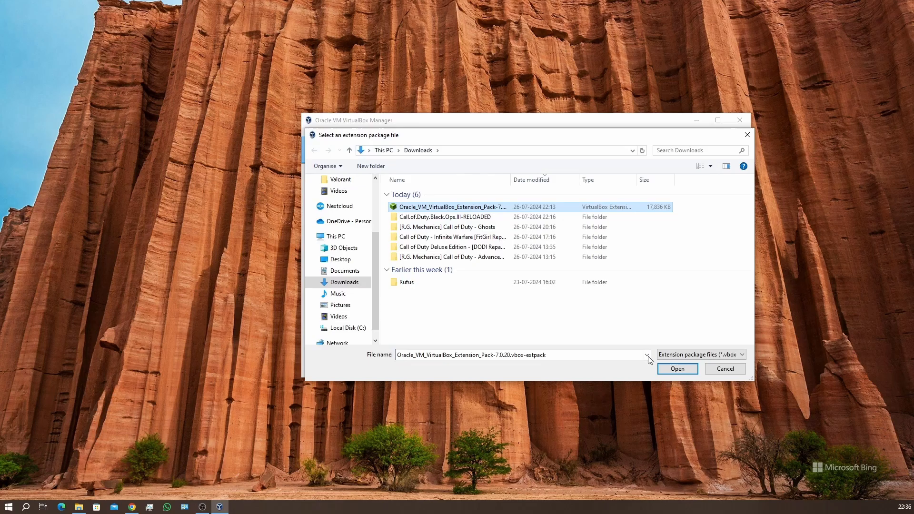
click(724, 369)
Switch to File Explorer, launch Oracle_VM_VirtualBox_Extension_Pack-7.0.20.vbox-extpack from the Downloads folder, and install it, accepting the license agreement.
click(79, 507)
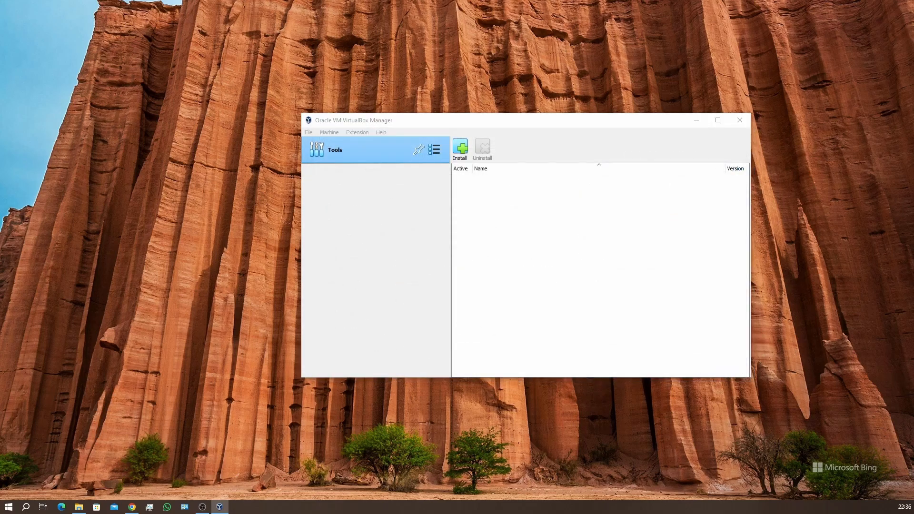
click(332, 170)
double_click(330, 169)
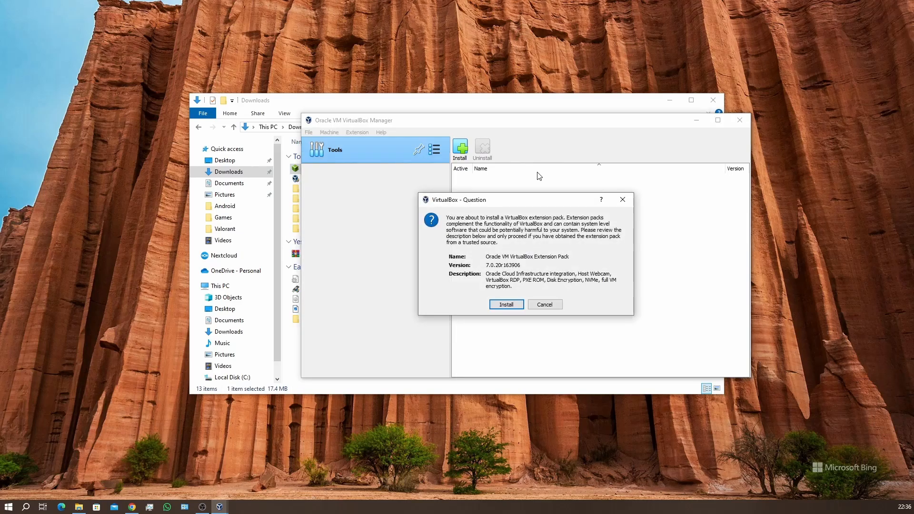
click(508, 305)
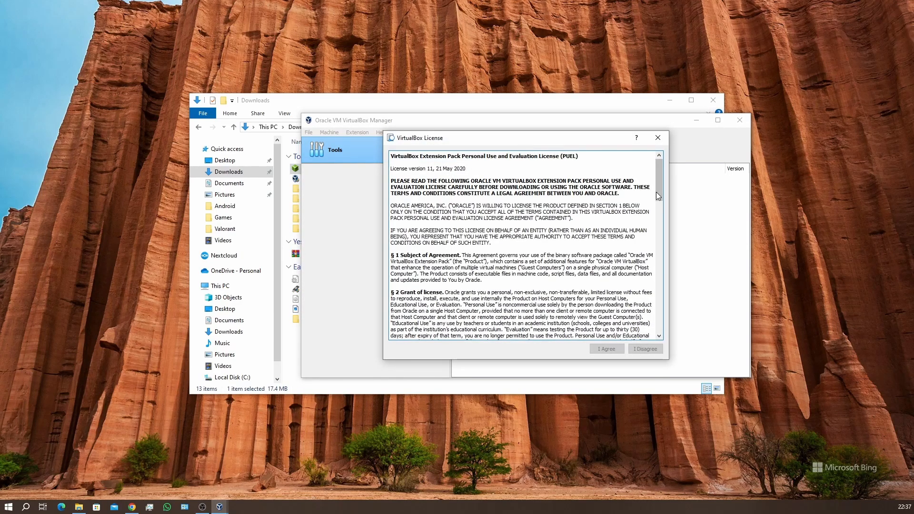
drag(657, 195, 660, 326)
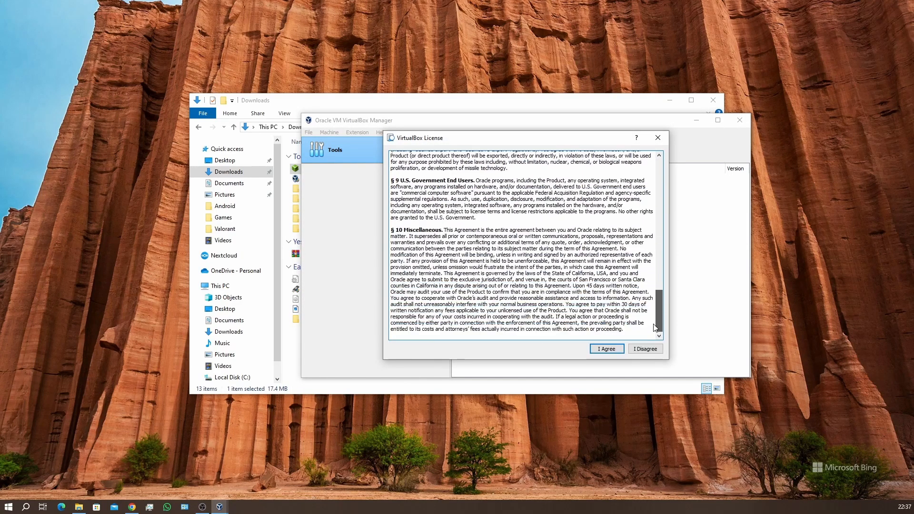
click(608, 351)
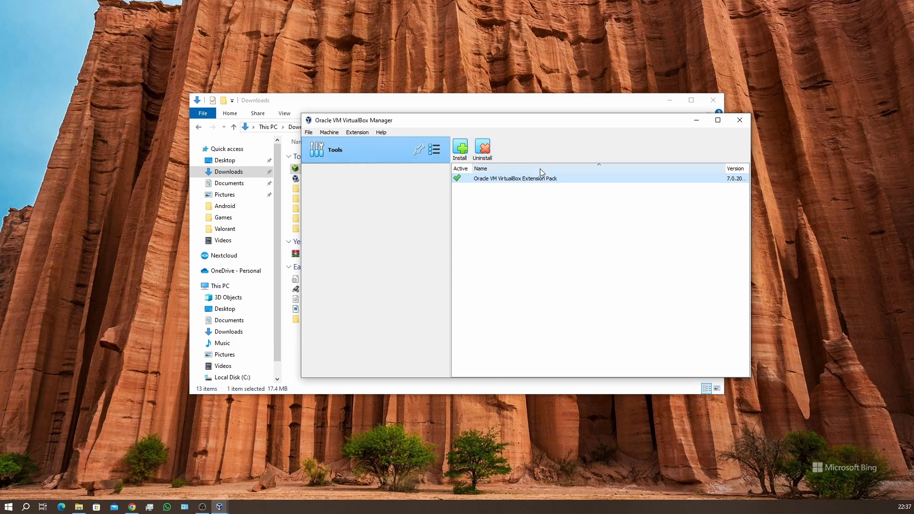
Check the Extension Pack entry in the Extensions tool and return VirtualBox Manager to the Welcome page.
click(435, 151)
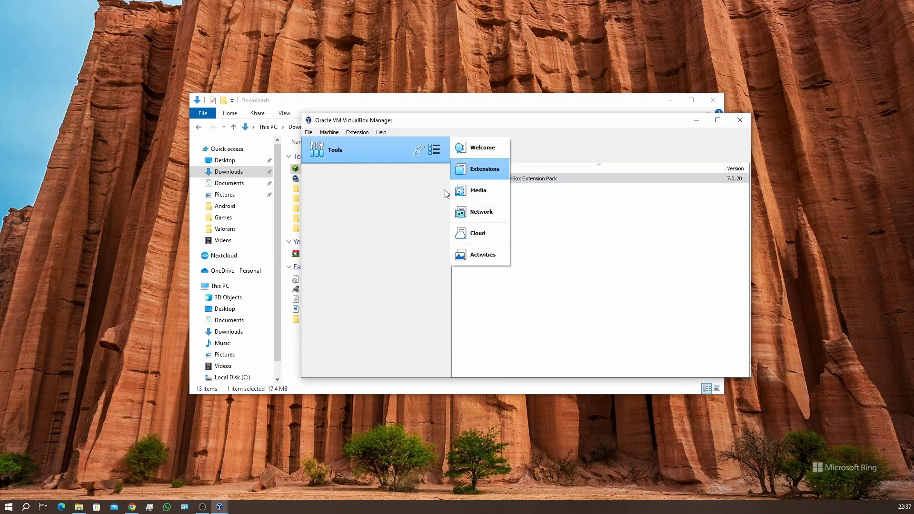
click(481, 150)
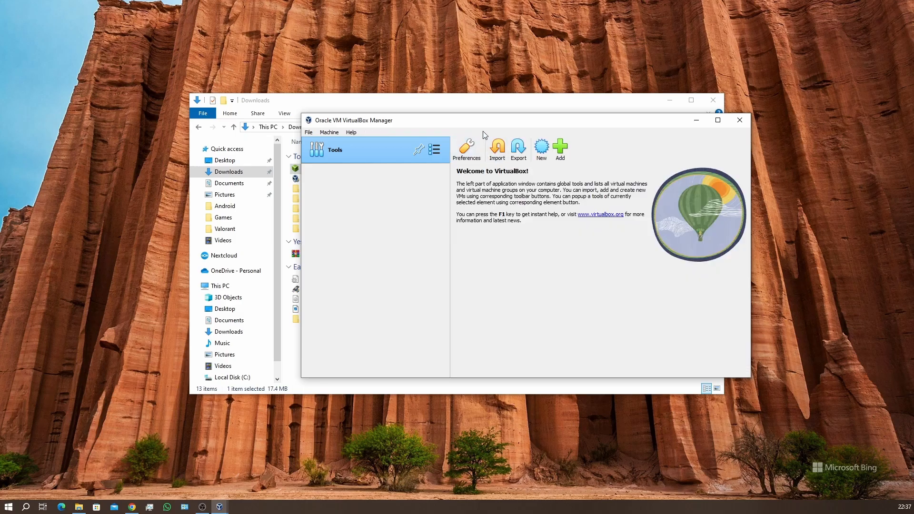
drag(485, 127, 475, 152)
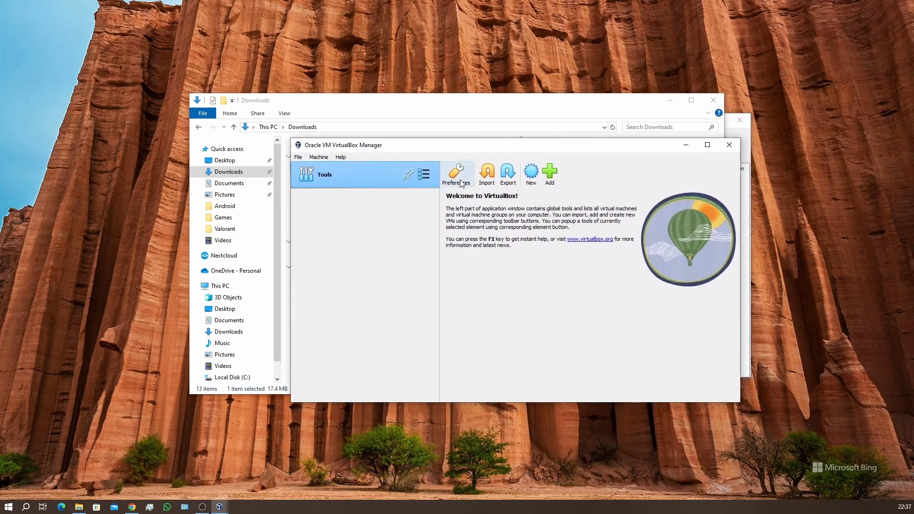
click(431, 175)
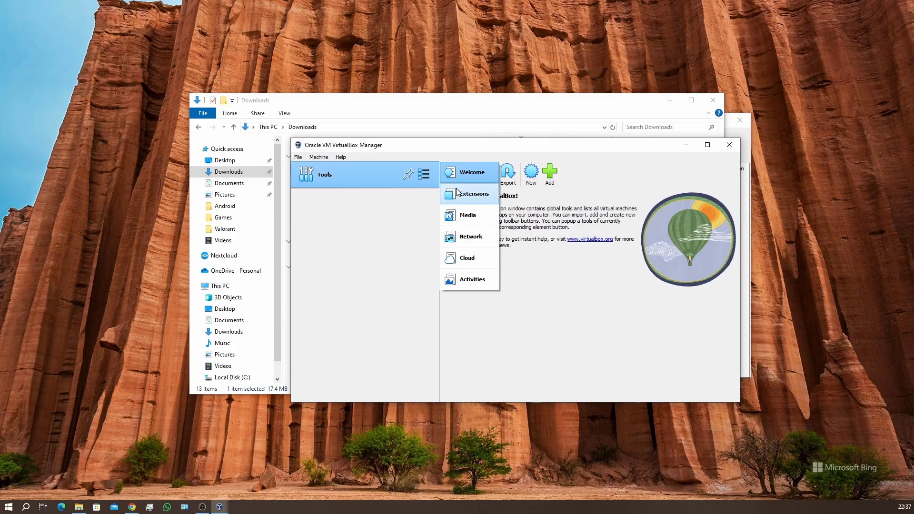
click(474, 194)
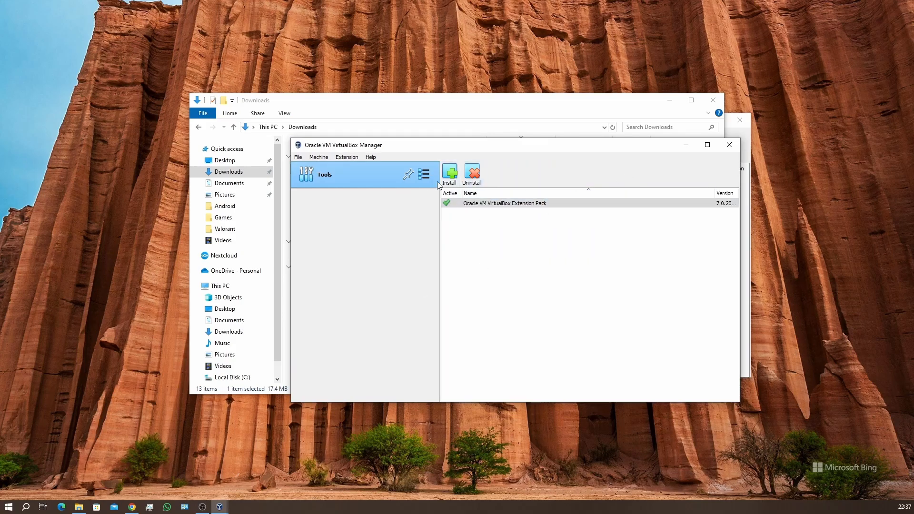
click(424, 176)
click(467, 171)
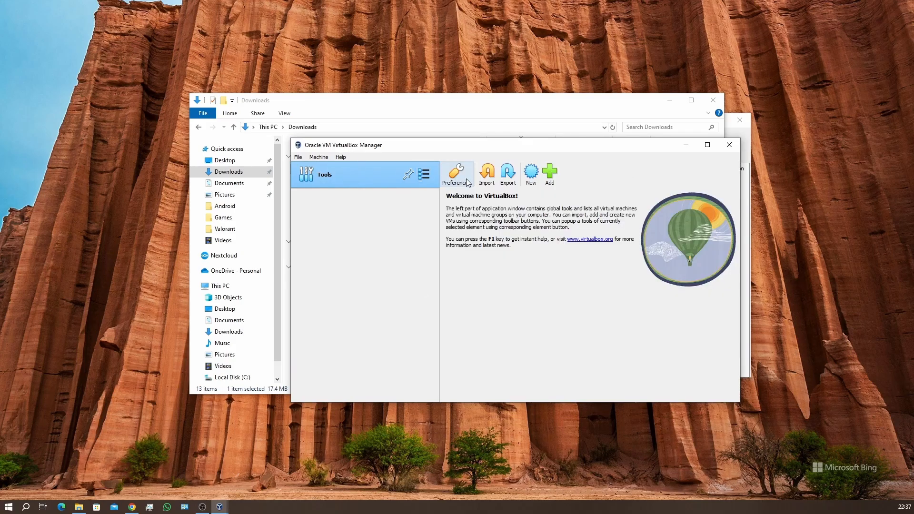
click(425, 175)
click(406, 233)
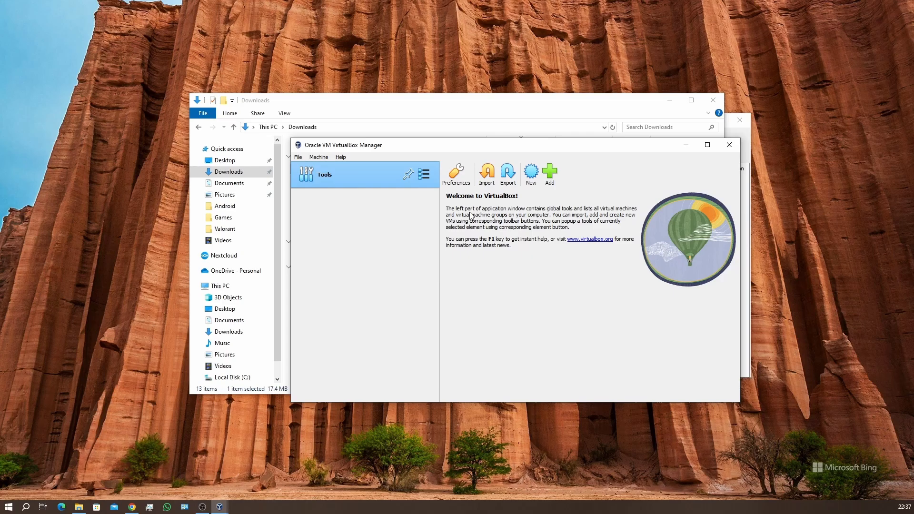
Close the front VirtualBox Manager window and the Downloads window, and move the remaining Manager window slightly upward.
click(729, 145)
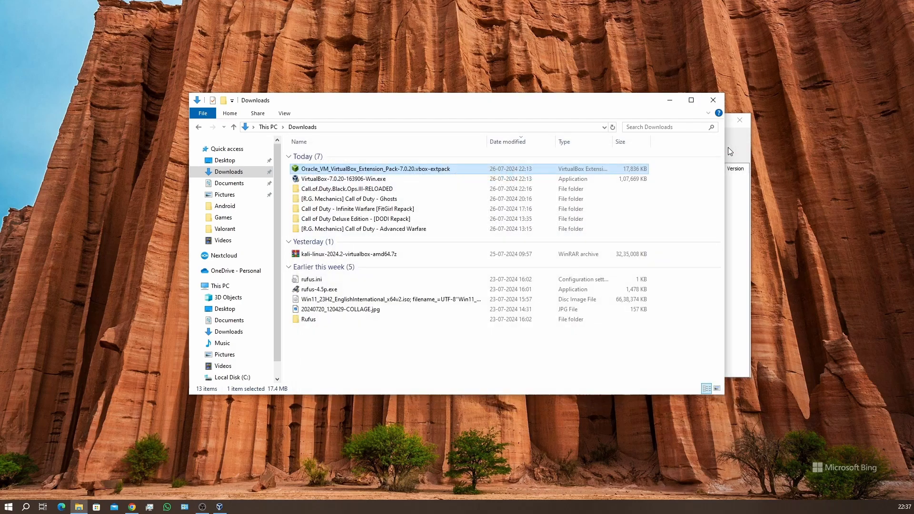
click(722, 101)
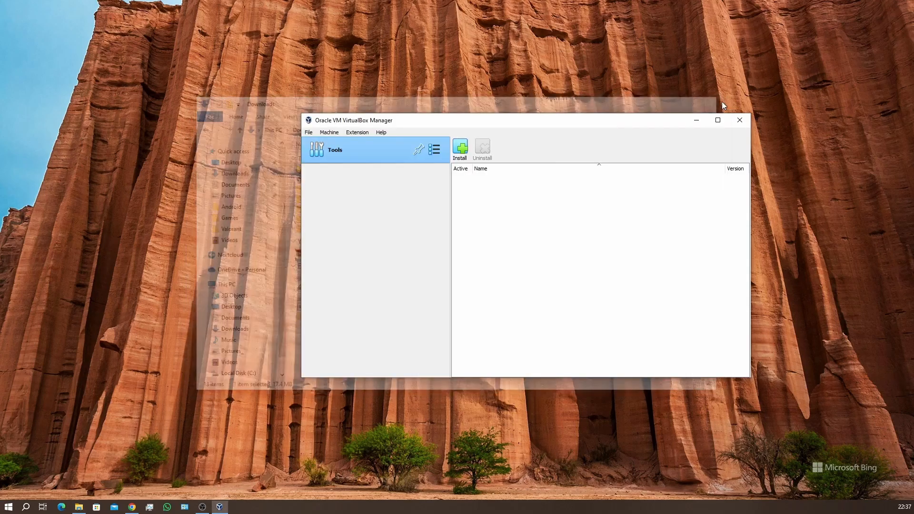
drag(627, 125, 620, 106)
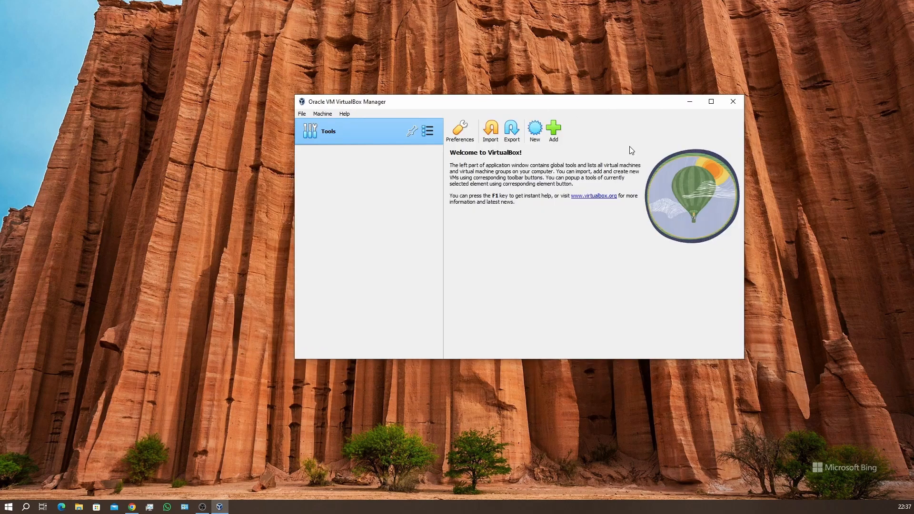